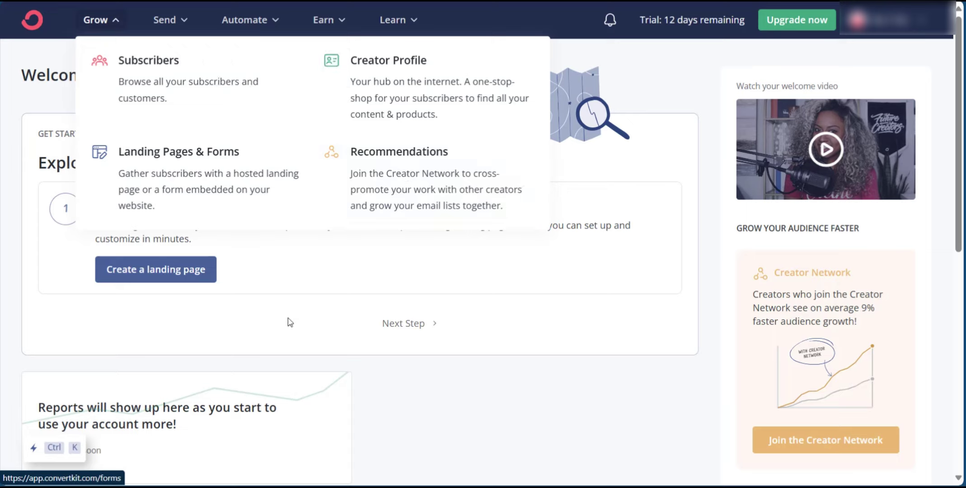
Open the getting-started guide for landing pages and forms, and start creating a landing page
left_click(190, 301)
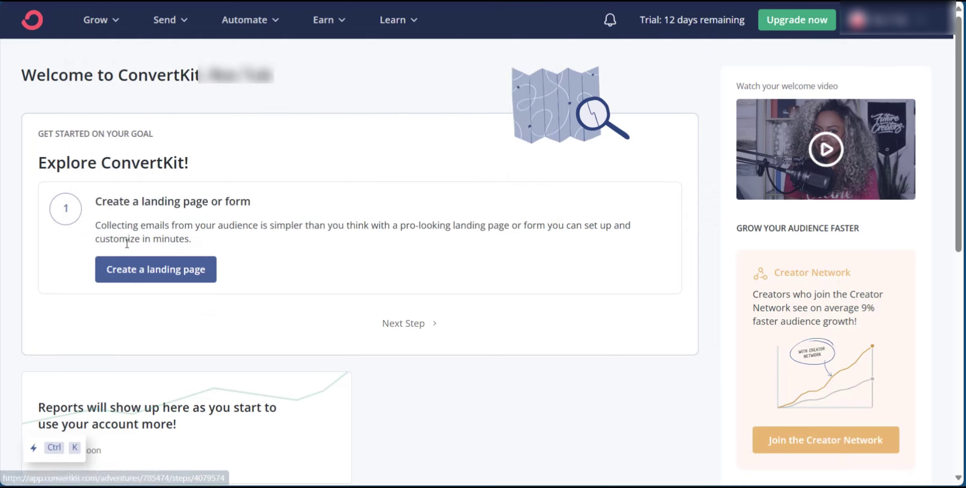
left_click(138, 279)
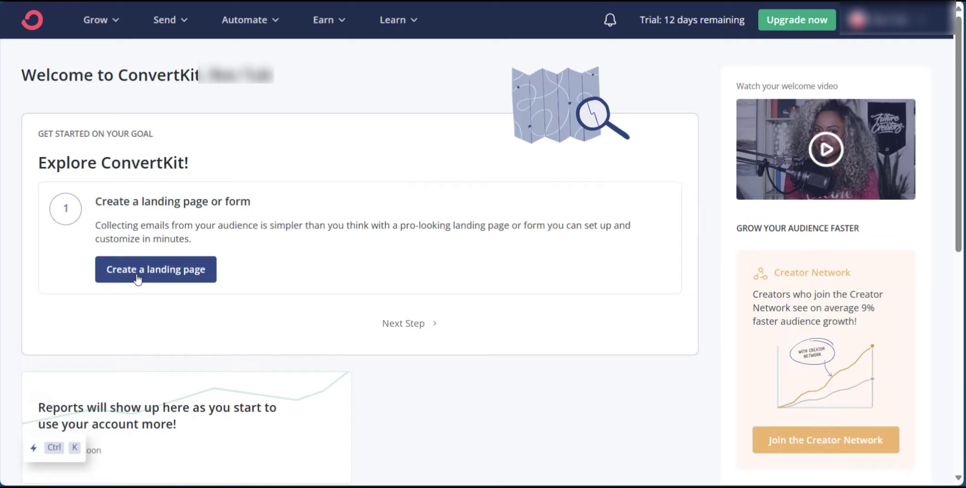
scroll(141, 134, "down", 5)
scroll(141, 134, "down", 2)
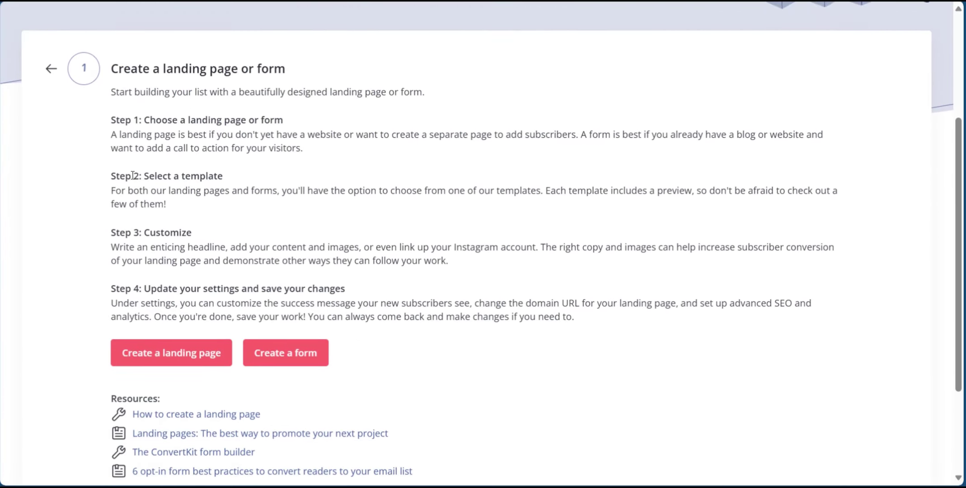
scroll(132, 175, "up", 2)
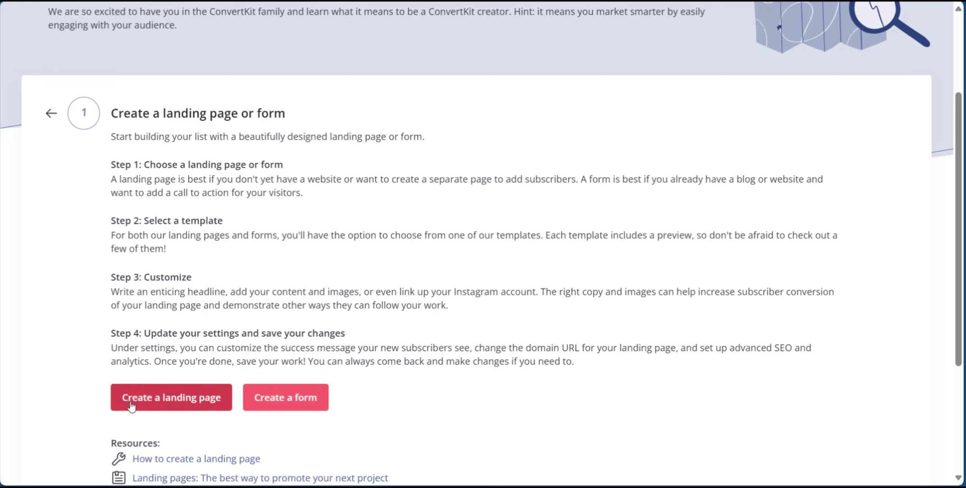
left_click(158, 408)
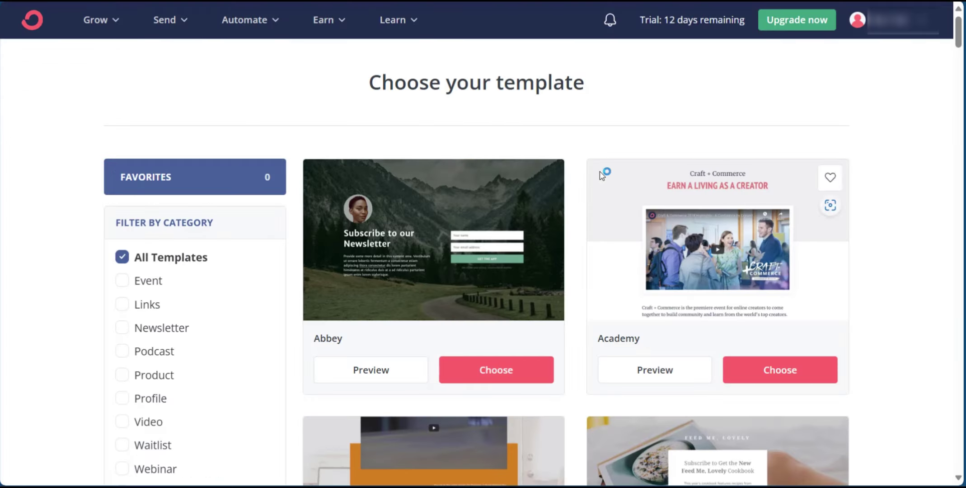
Browse the landing page templates and choose the Archer template
scroll(604, 172, "down", 4)
scroll(264, 174, "up", 3)
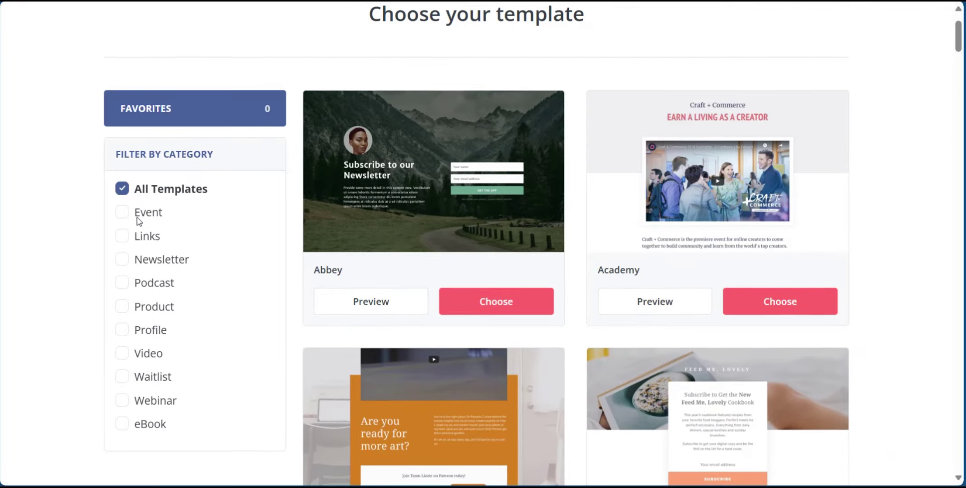
scroll(152, 141, "down", 1)
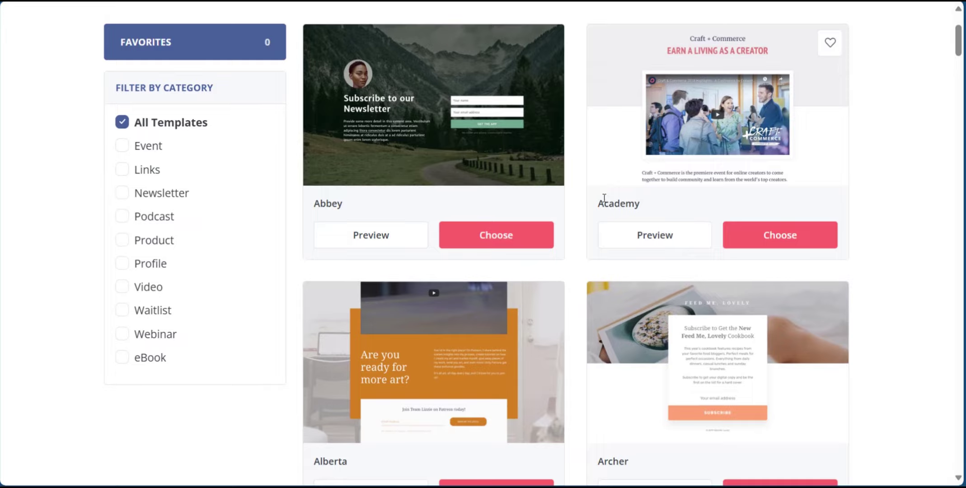
scroll(613, 208, "up", 1)
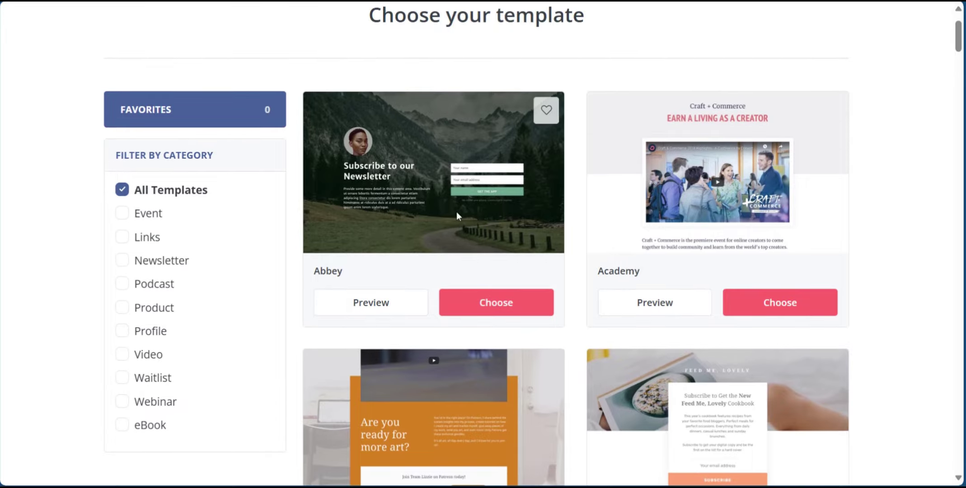
scroll(487, 247, "down", 2)
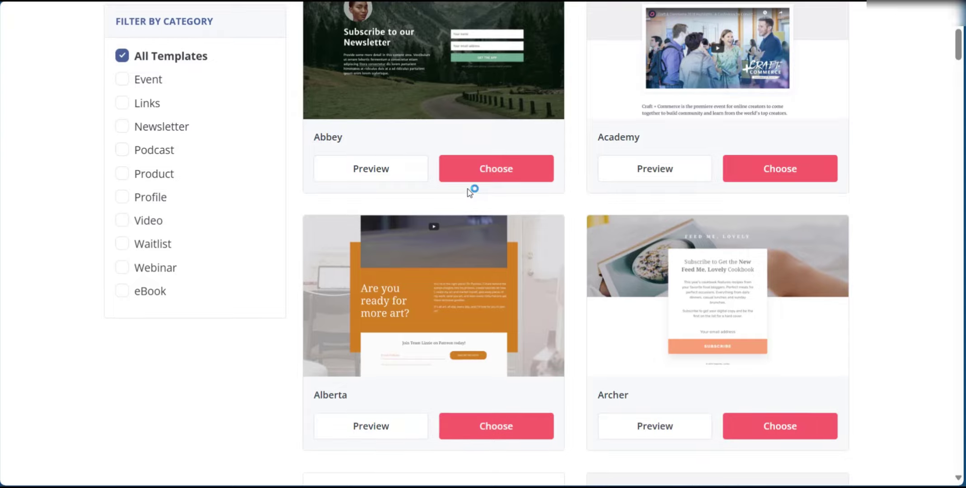
scroll(473, 193, "up", 3)
scroll(507, 289, "down", 4)
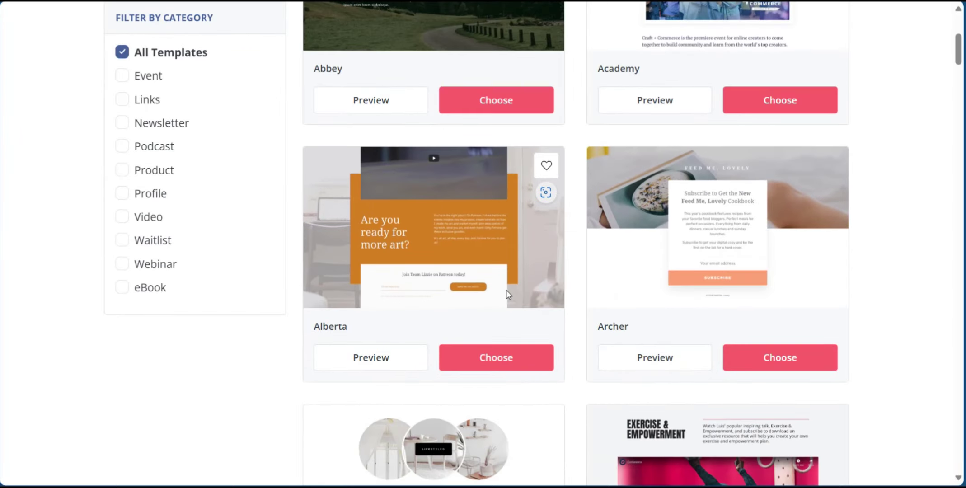
left_click(783, 365)
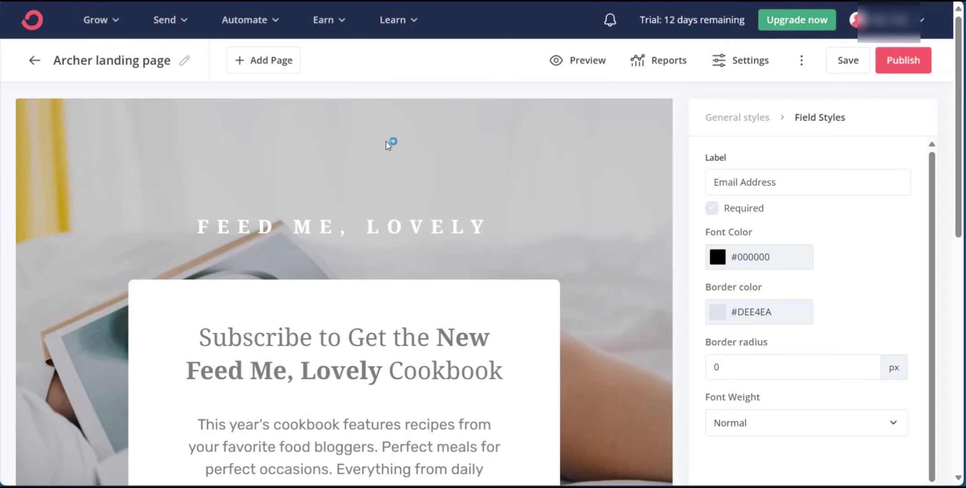
Preview the whole Archer landing page from header to footer and exit the preview
scroll(386, 141, "down", 10)
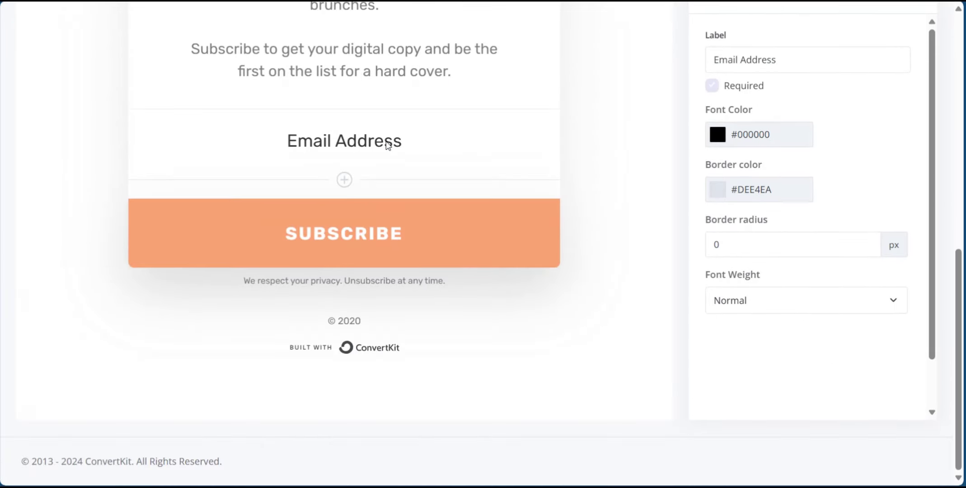
scroll(387, 145, "up", 10)
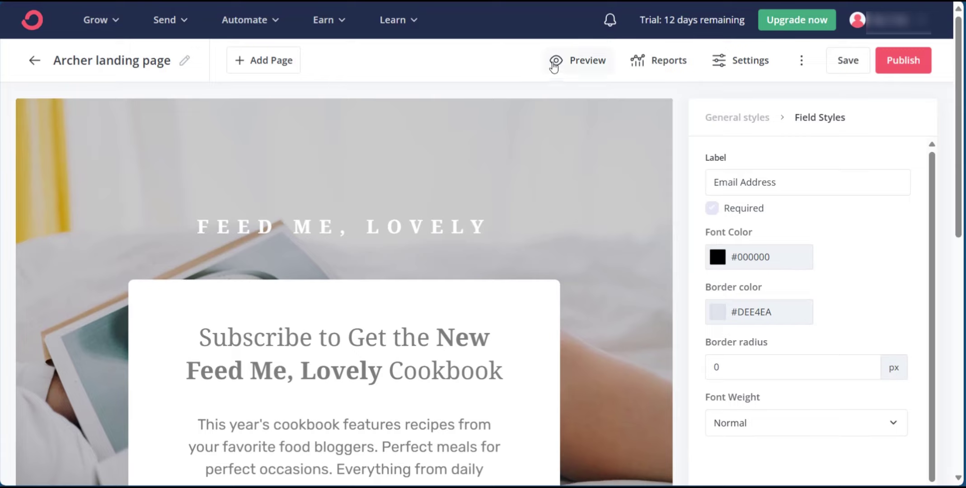
left_click(575, 63)
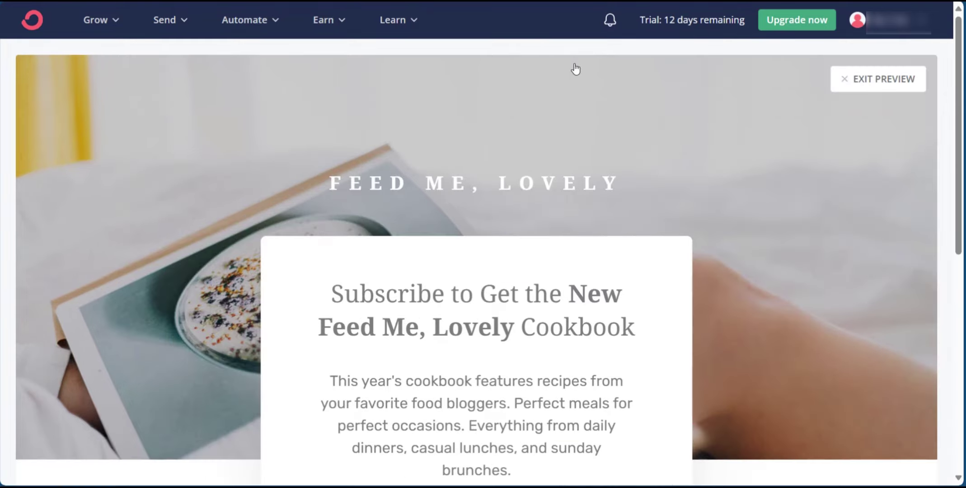
scroll(648, 154, "down", 5)
scroll(650, 156, "down", 5)
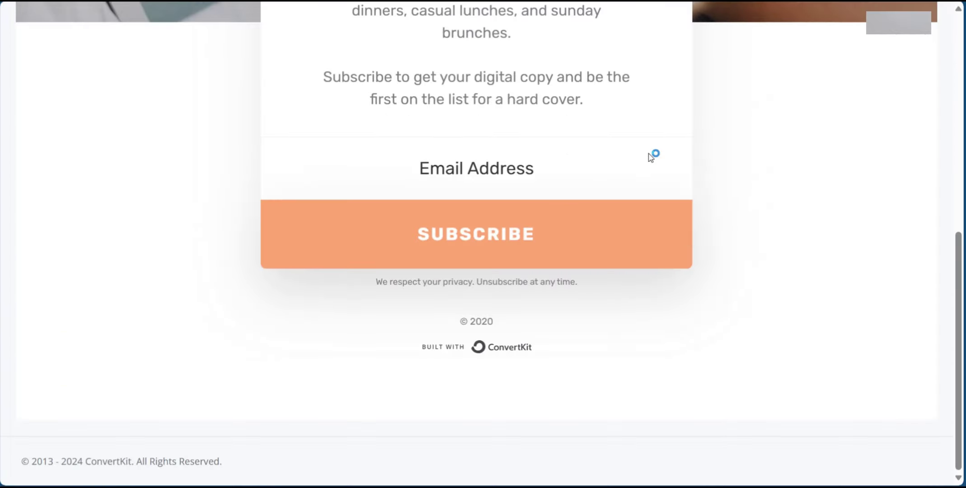
scroll(649, 154, "up", 10)
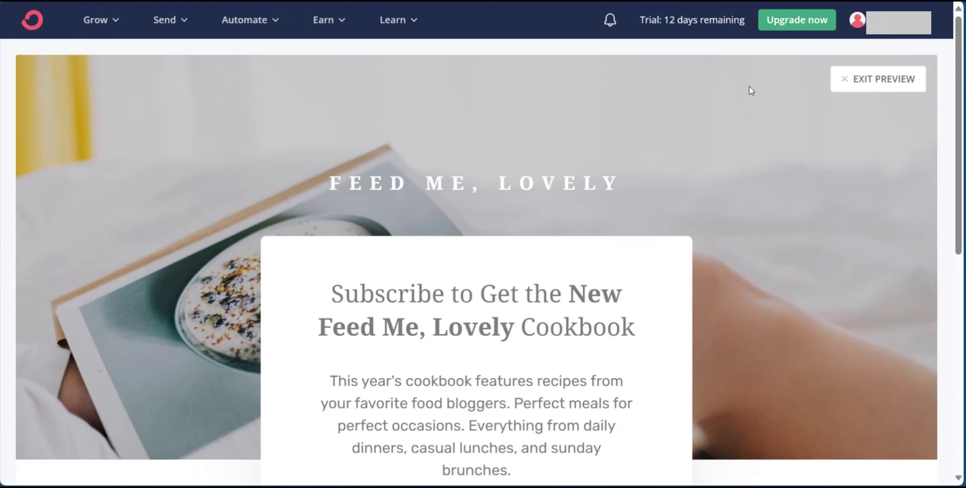
left_click(845, 81)
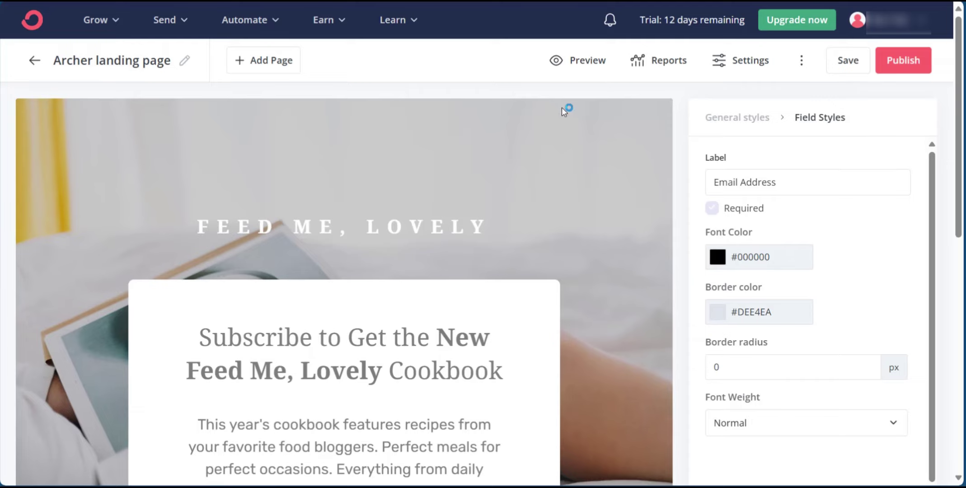
Examine the page content in the editor and the style options of the email address field
scroll(435, 266, "down", 8)
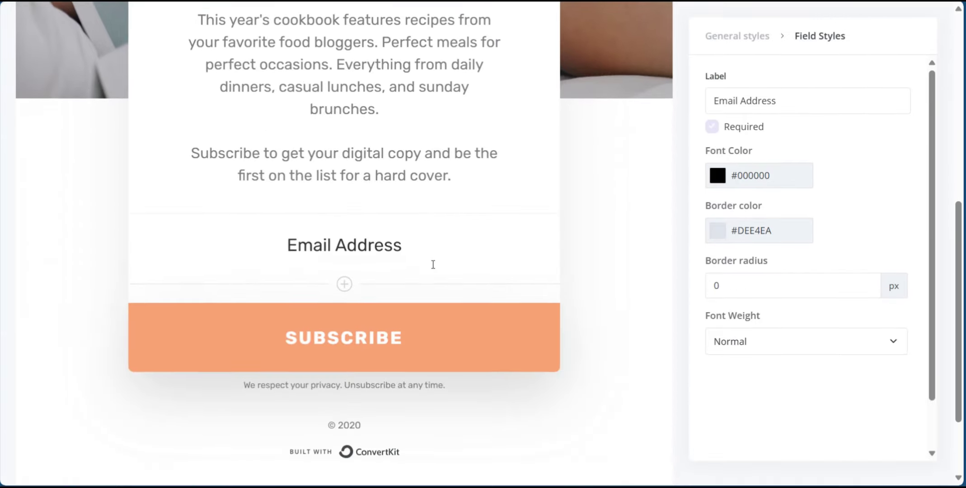
scroll(433, 264, "up", 1)
scroll(433, 252, "up", 7)
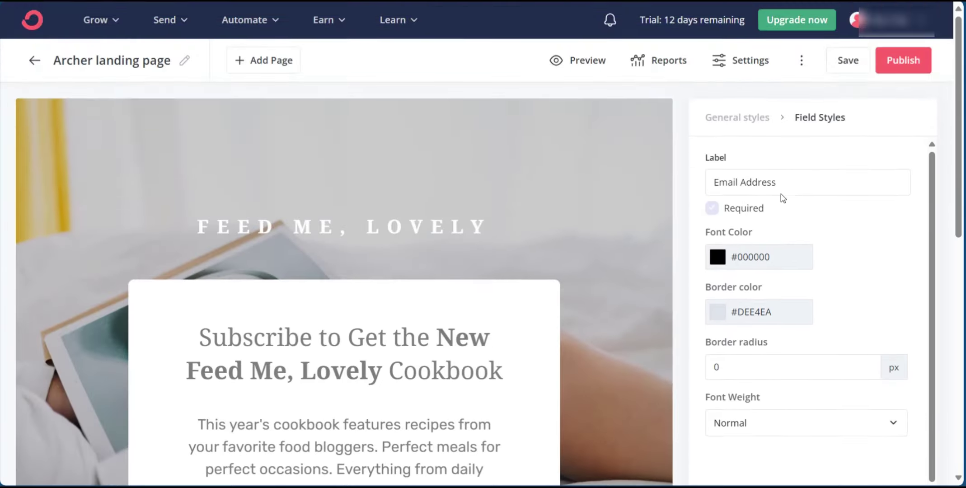
scroll(781, 194, "down", 3)
scroll(582, 337, "down", 8)
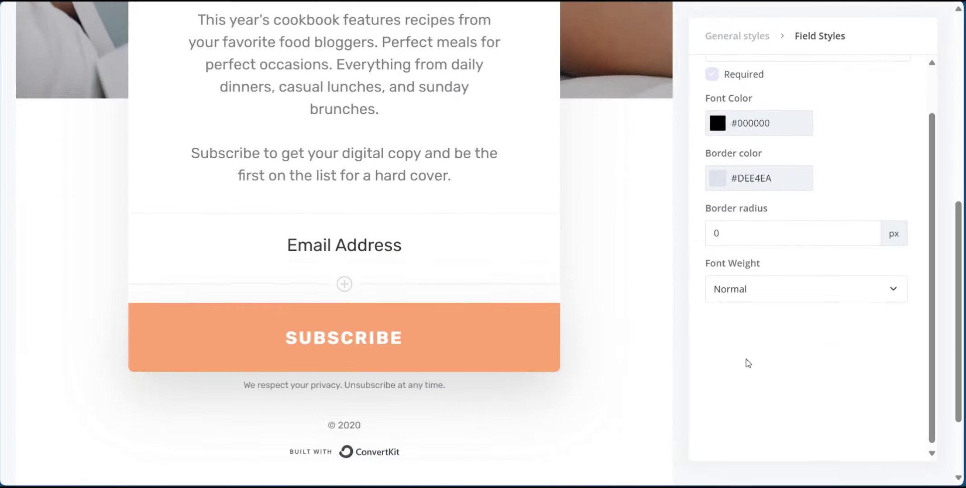
scroll(746, 357, "up", 5)
scroll(379, 407, "down", 1)
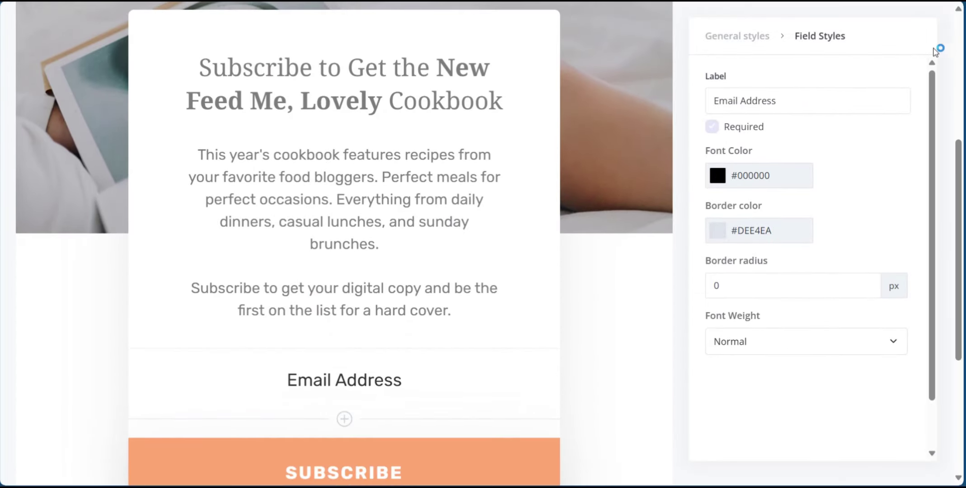
Try adding "thth" to the end of the Email Address field's label, and remove it again
left_click(792, 102)
type("thth")
left_click_drag(803, 103, 778, 102)
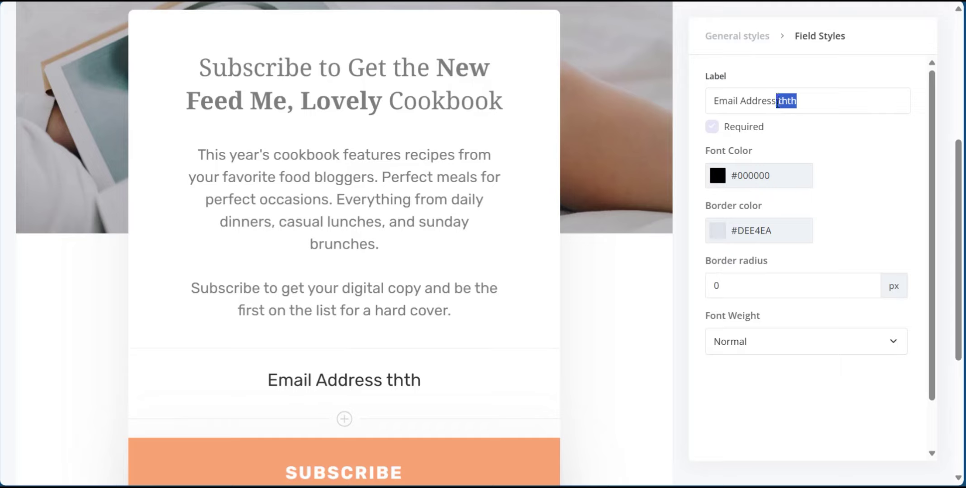
key("BackSpace")
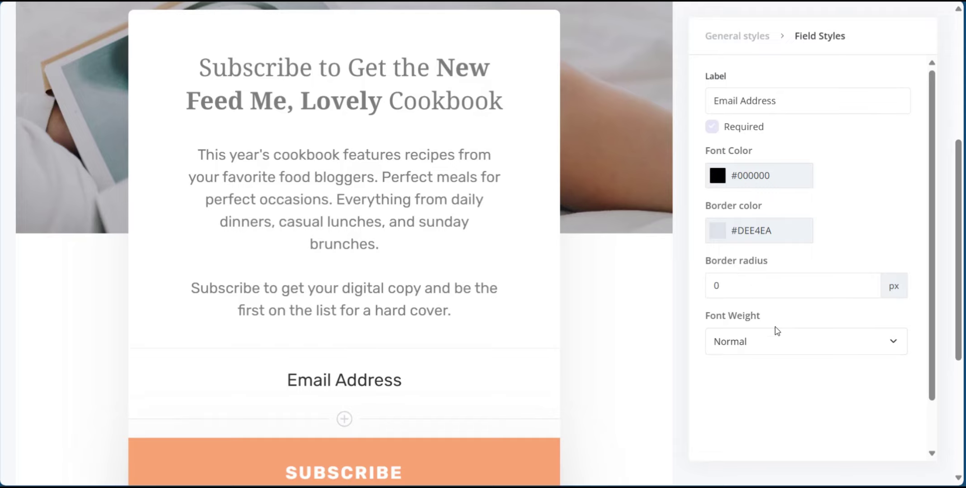
Review the General, Domain Name, Incentive, Advanced and SEO & Analytics sections of the landing page settings, and save the settings
scroll(764, 330, "up", 5)
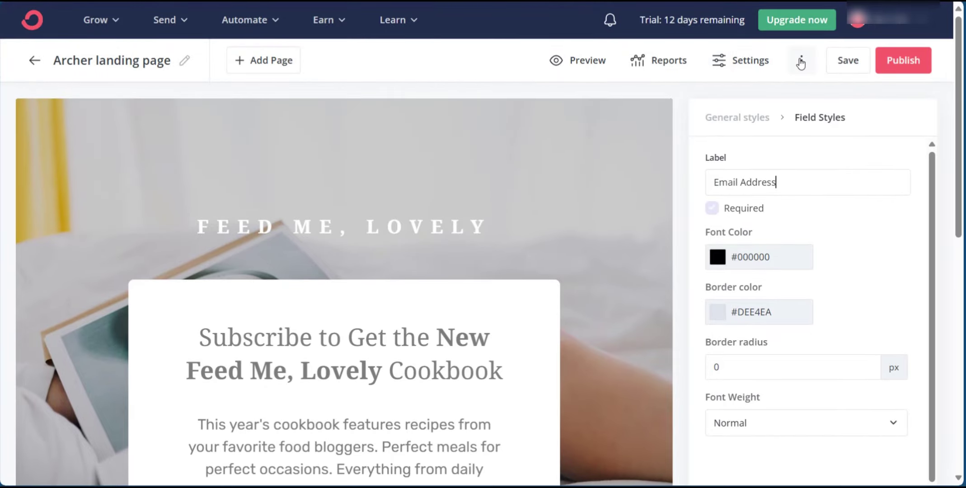
left_click(751, 68)
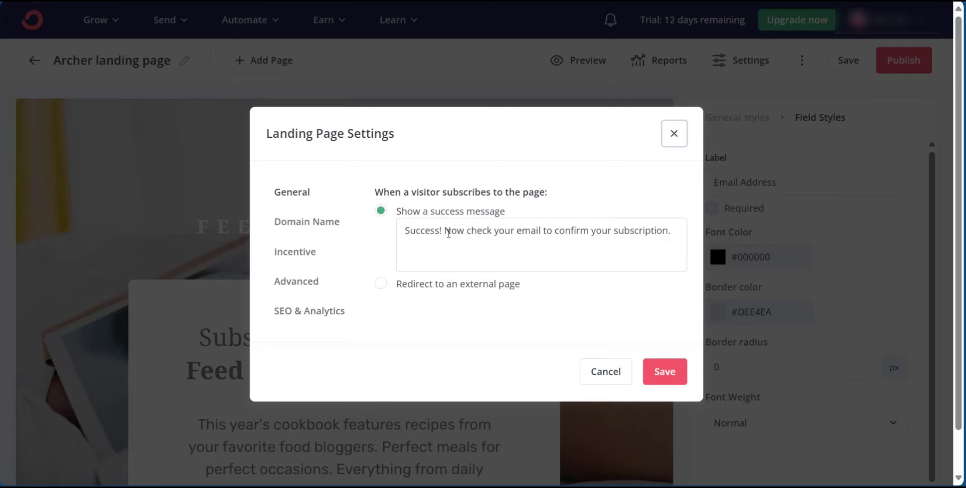
left_click(297, 225)
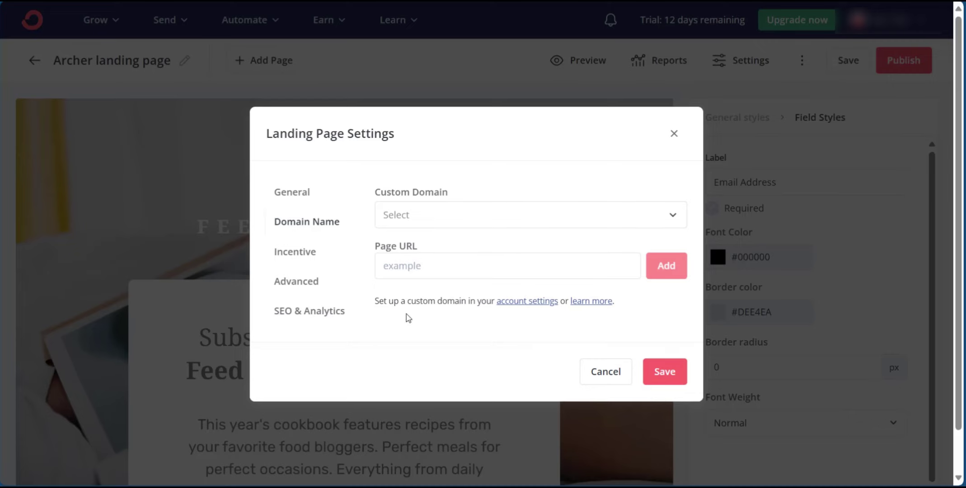
left_click(294, 252)
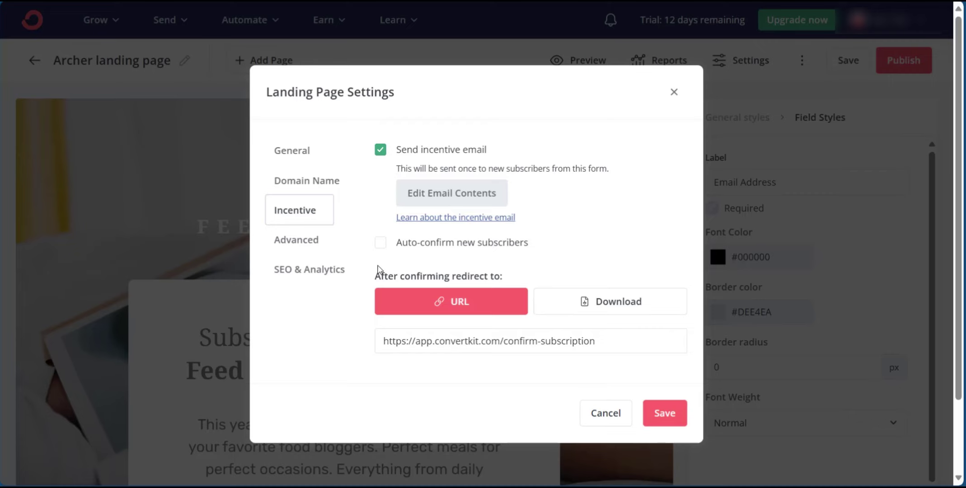
left_click(294, 240)
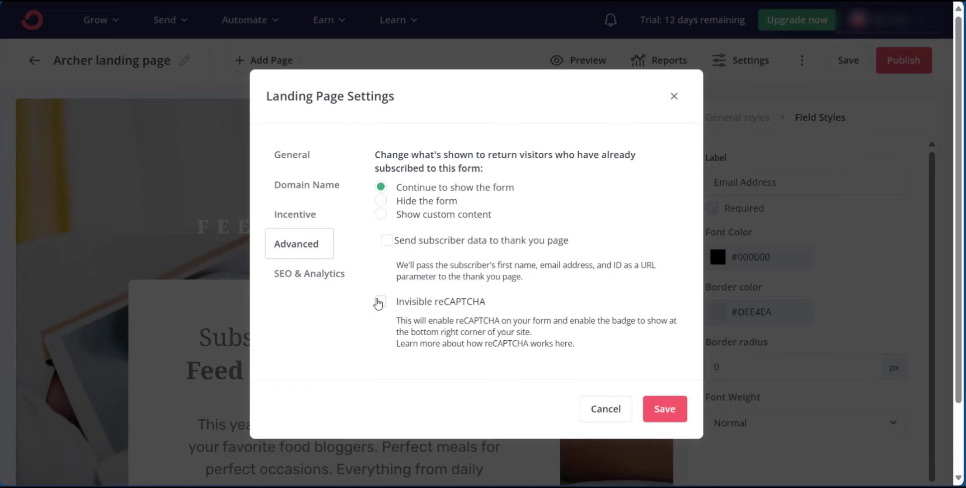
left_click(313, 275)
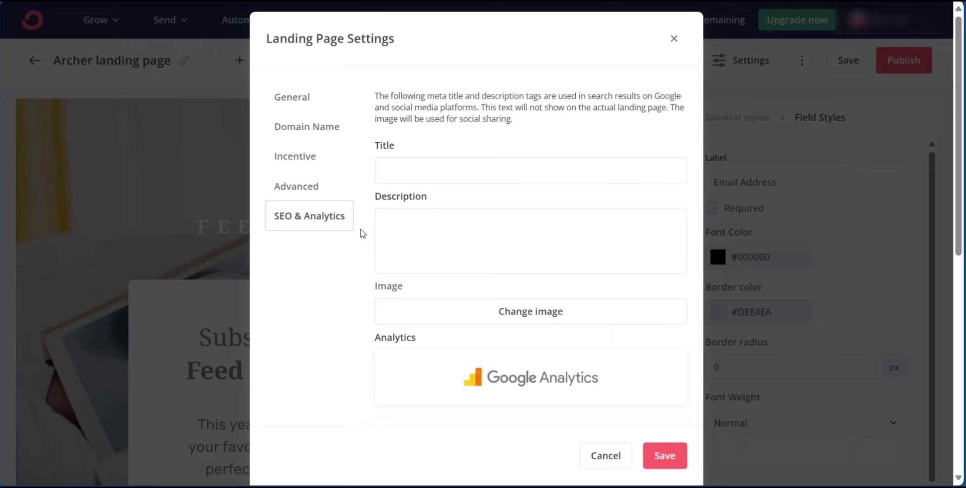
left_click(313, 99)
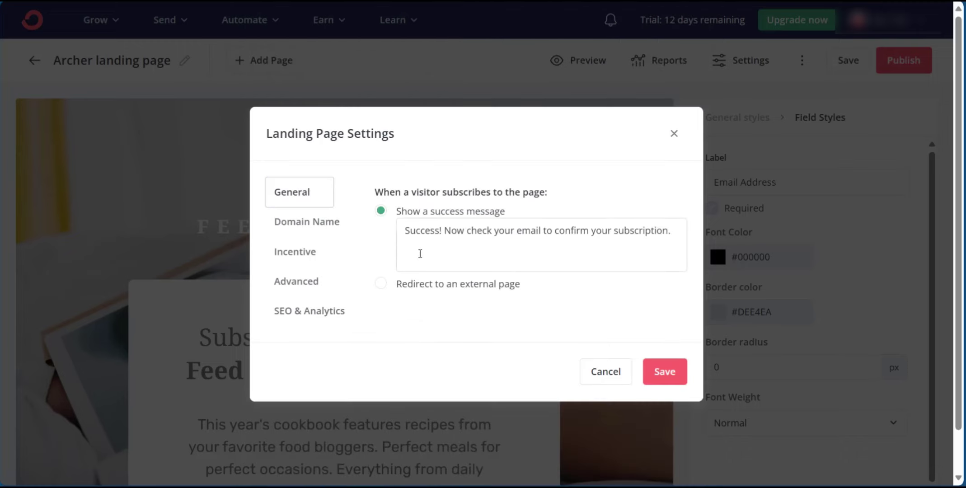
left_click(320, 223)
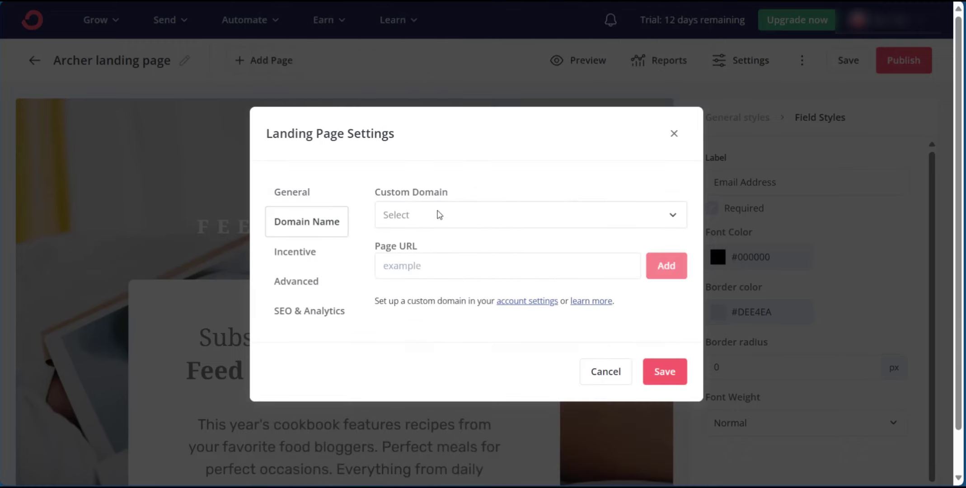
left_click(663, 376)
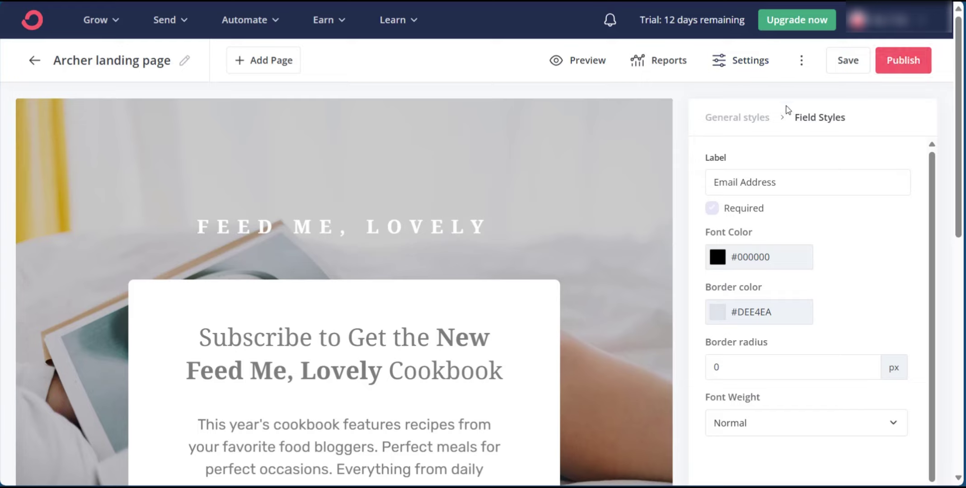
Publish the landing page and copy its share URL
left_click(903, 66)
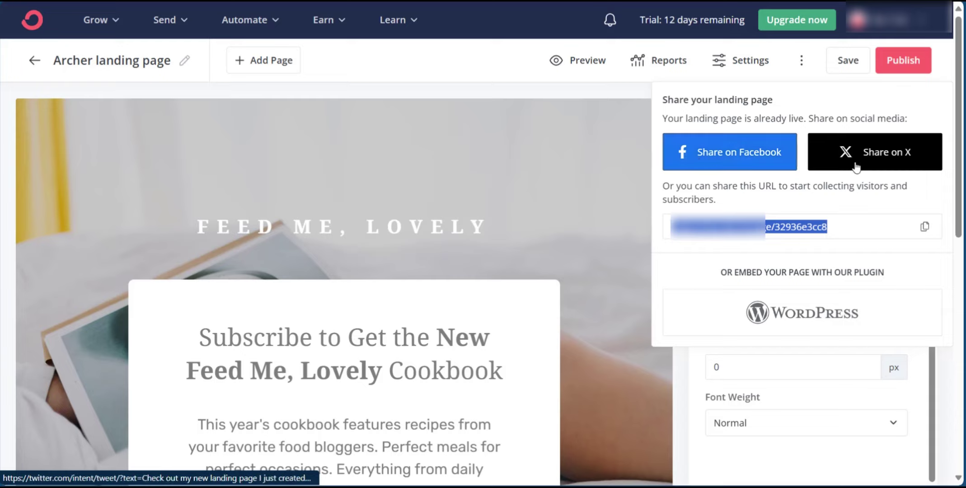
left_click(736, 261)
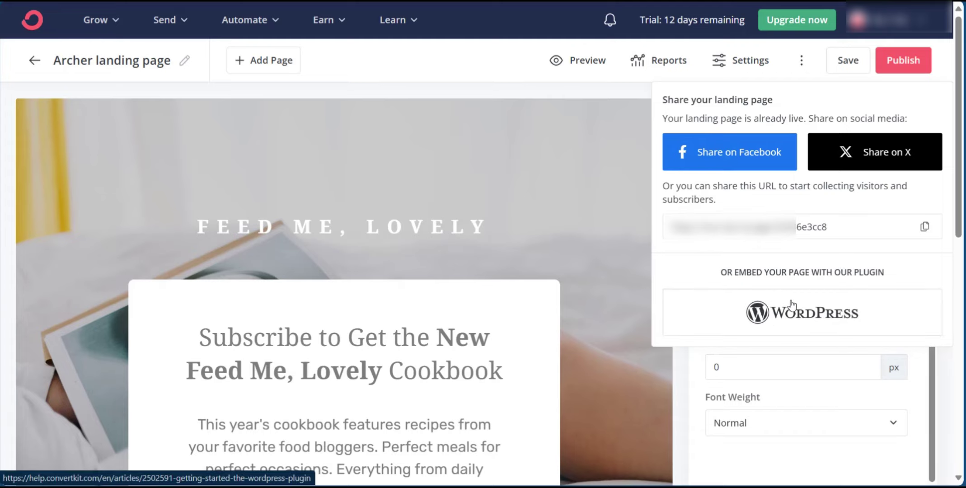
scroll(791, 306, "down", 2)
scroll(785, 250, "up", 2)
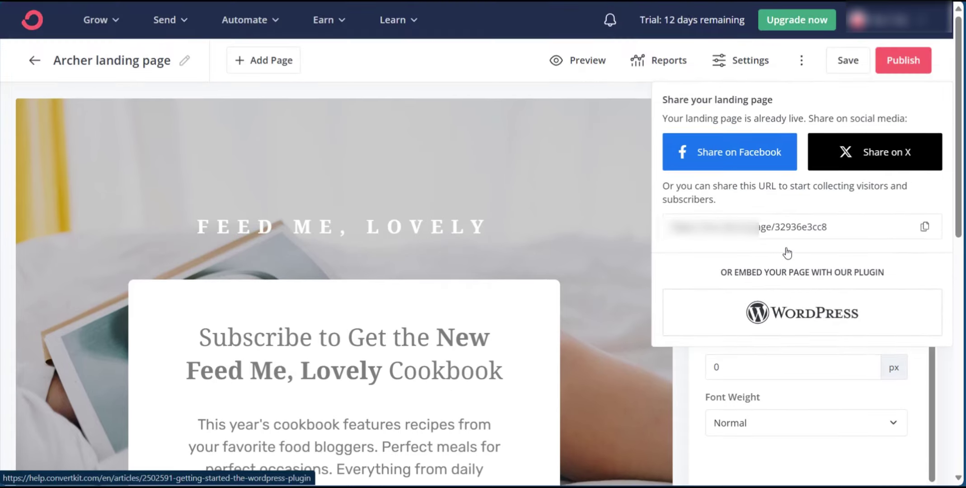
left_click_drag(828, 226, 678, 199)
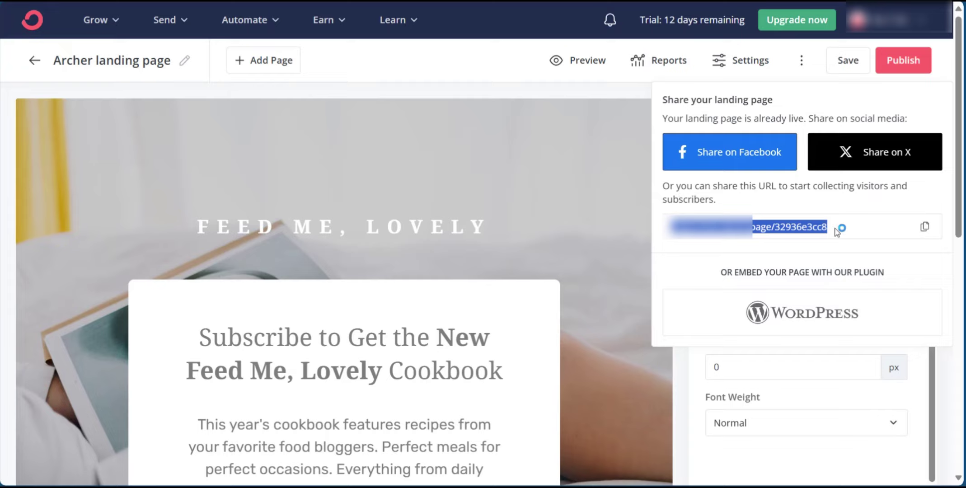
left_click(923, 227)
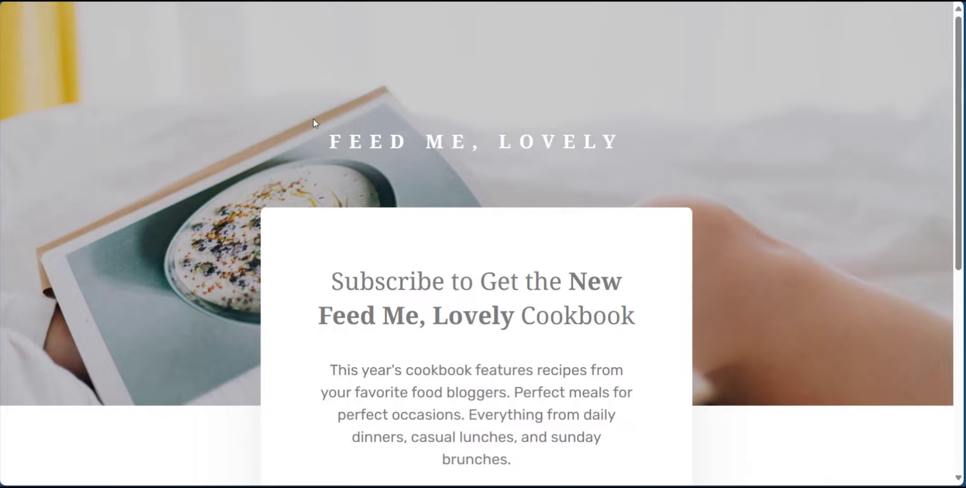
Look over the live landing page from its headline down to the email field and Subscribe button
scroll(317, 120, "down", 5)
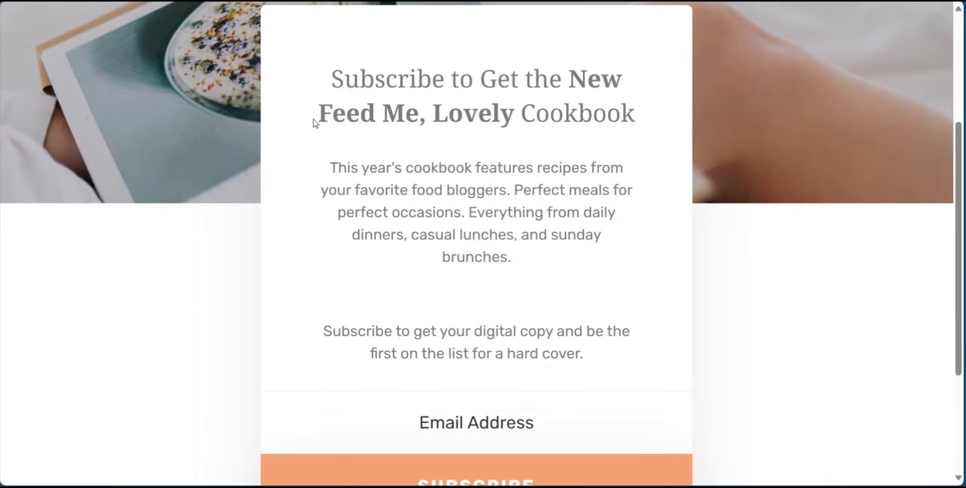
scroll(316, 120, "up", 2)
scroll(315, 123, "down", 3)
scroll(315, 124, "up", 2)
scroll(315, 123, "down", 4)
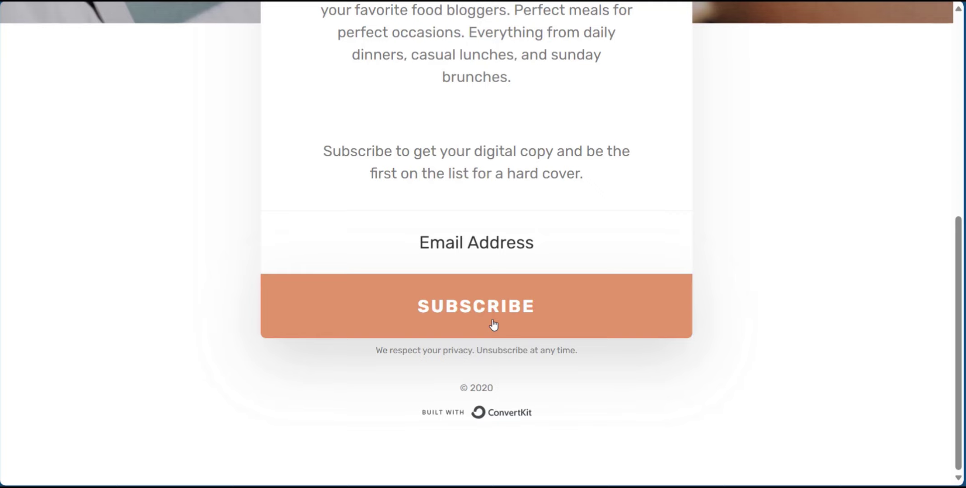
scroll(494, 325, "up", 5)
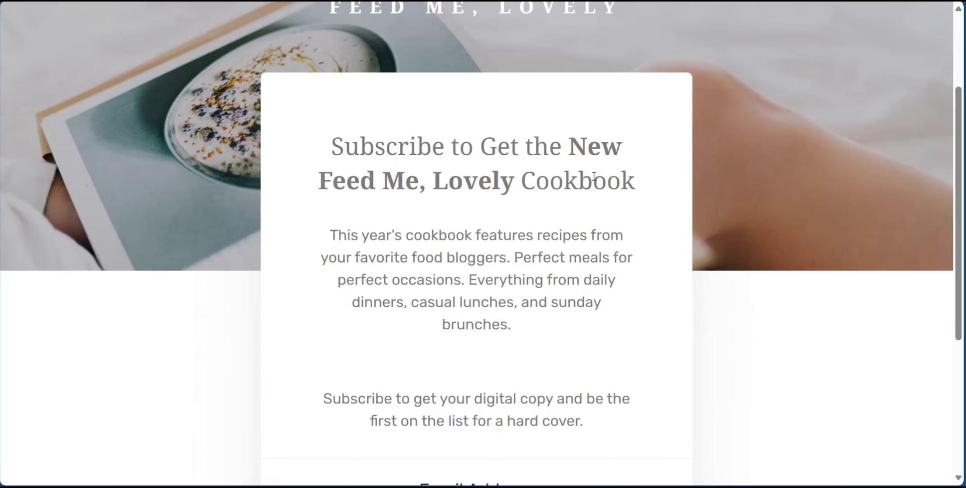